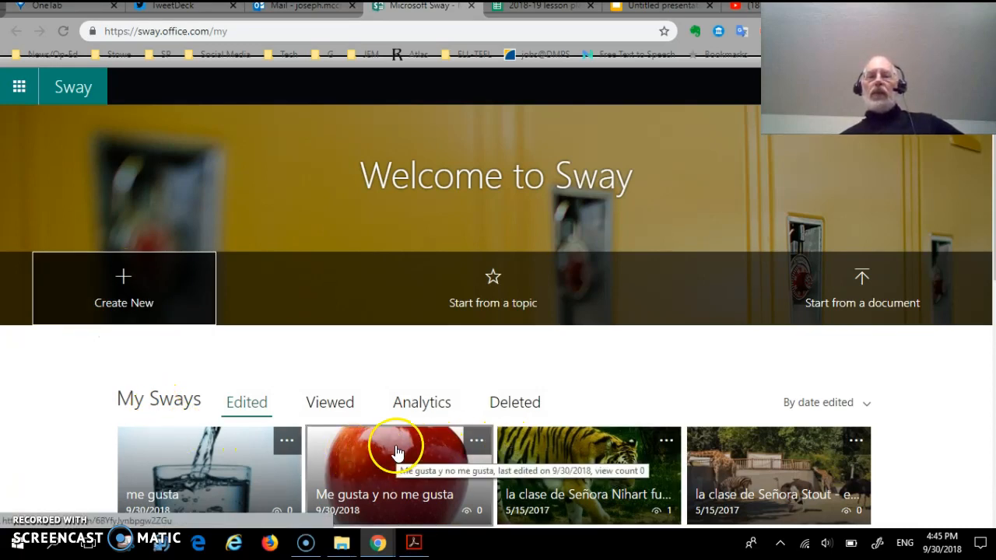
Step: Create a new blank Sway and title it "Me gusta comer ... Me gusta tomar ..."
{"action": "scroll", "coordinate": [397, 451], "scroll_direction": "down", "scroll_amount": 5}
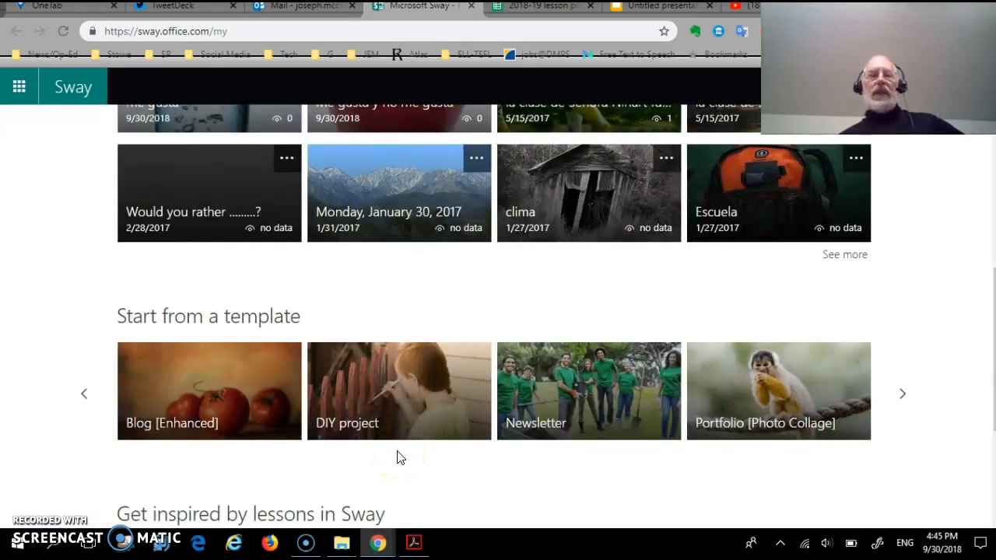
{"action": "scroll", "coordinate": [397, 457], "scroll_direction": "up", "scroll_amount": 5}
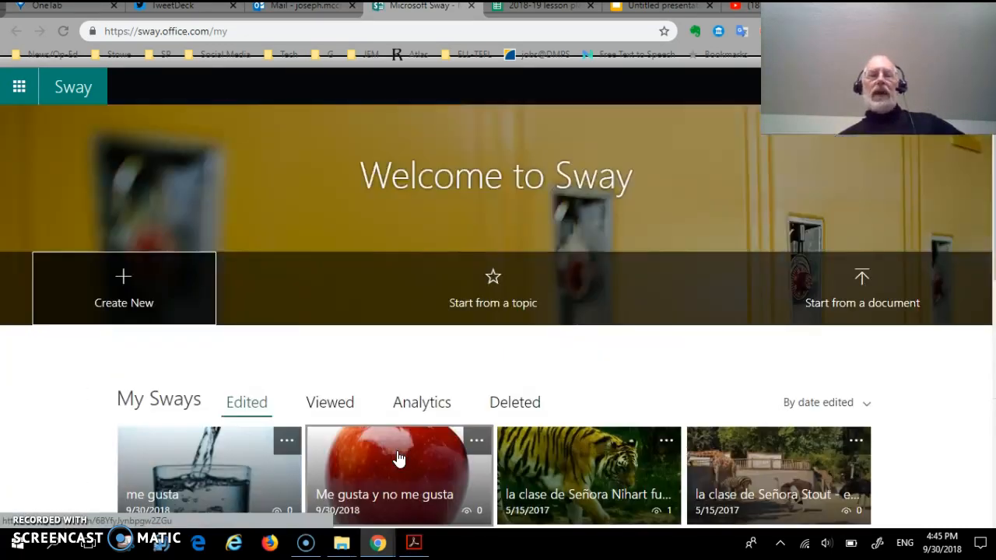
{"action": "left_click", "coordinate": [125, 276]}
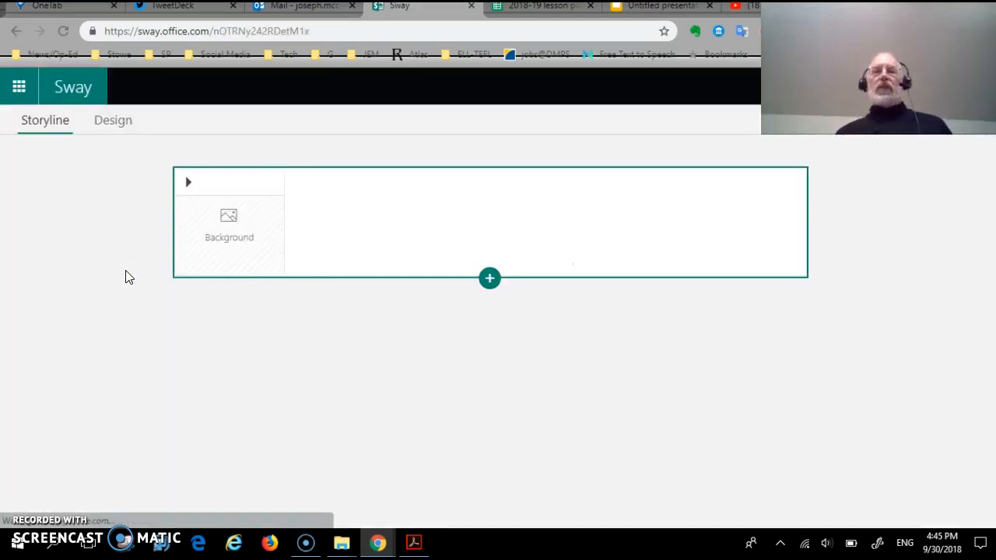
{"action": "left_click", "coordinate": [129, 276]}
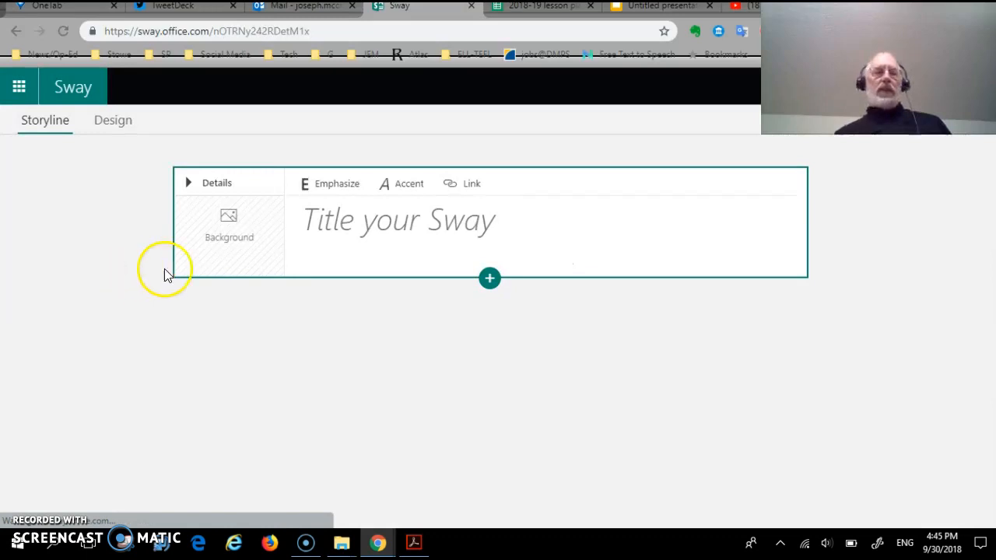
{"action": "left_click", "coordinate": [403, 220]}
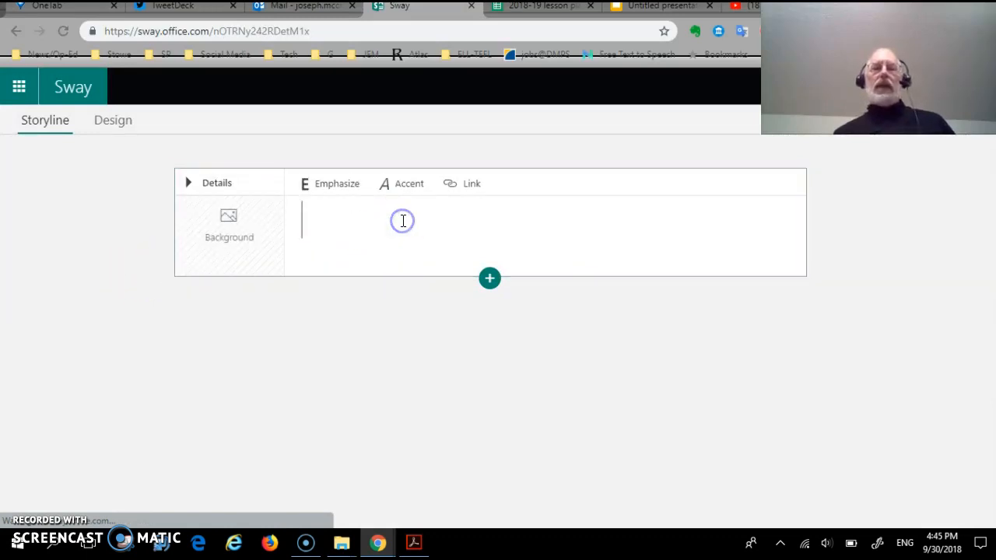
{"action": "type", "text": "Me gusta comer ..."}
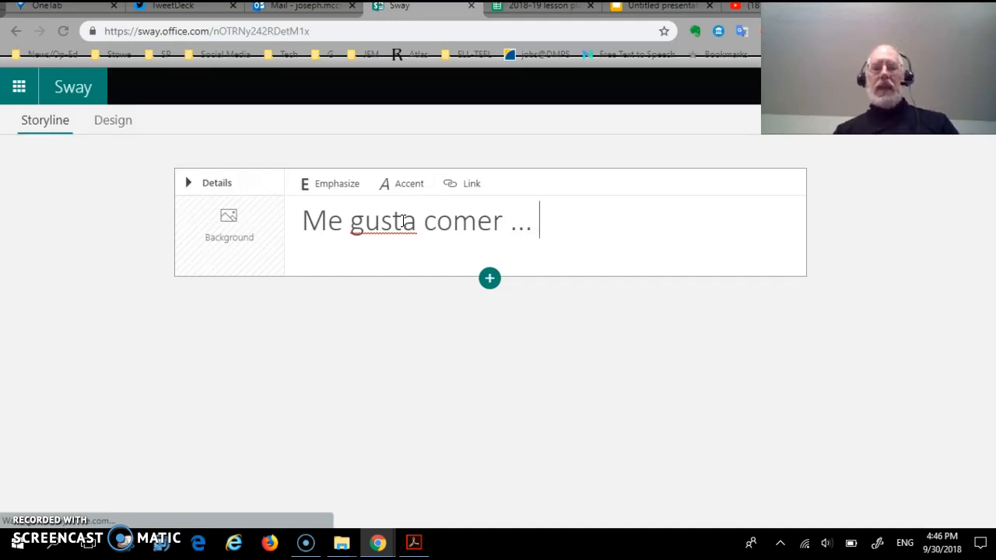
{"action": "type", "text": " M"}
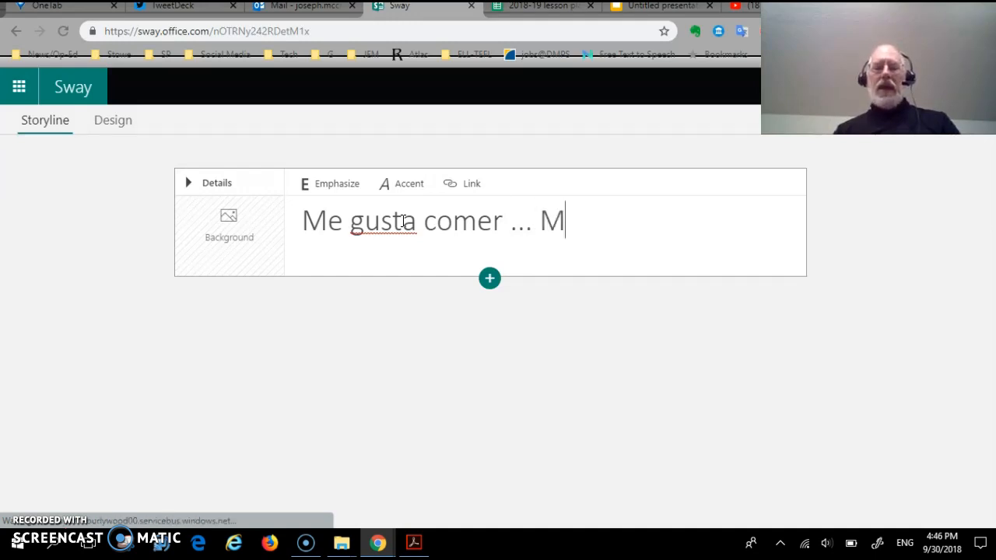
{"action": "type", "text": "e gusta tom"}
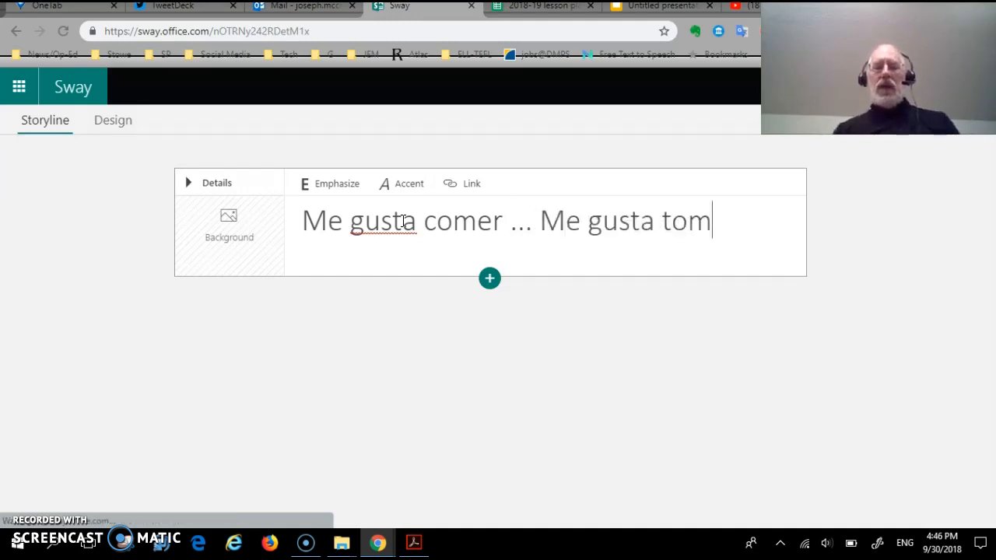
{"action": "type", "text": "ar ..."}
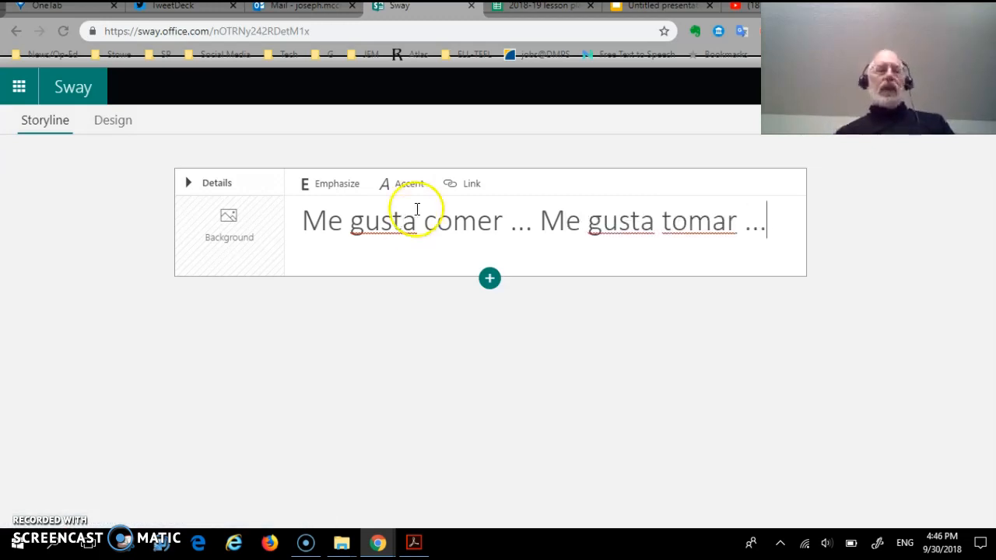
Step: Add an image card below the title card, search the sources for "manzana", and fill the card with the 400 x 377 red apple picture
{"action": "left_click", "coordinate": [490, 279]}
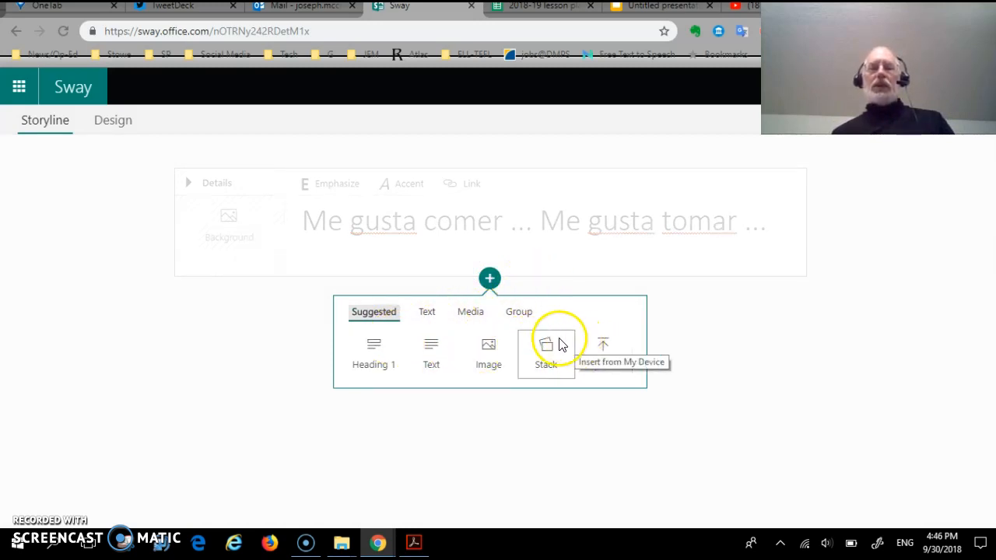
{"action": "left_click", "coordinate": [485, 349]}
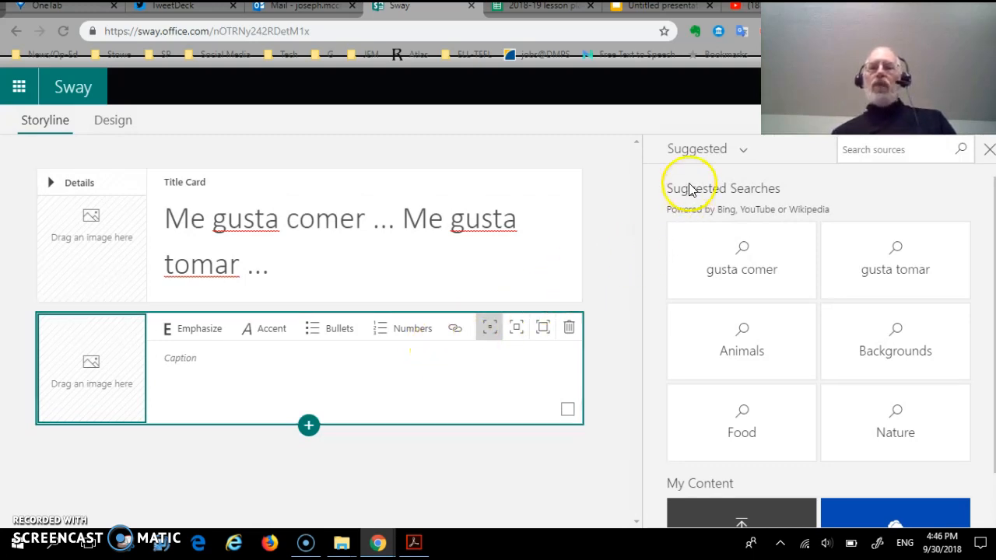
{"action": "left_click", "coordinate": [890, 152]}
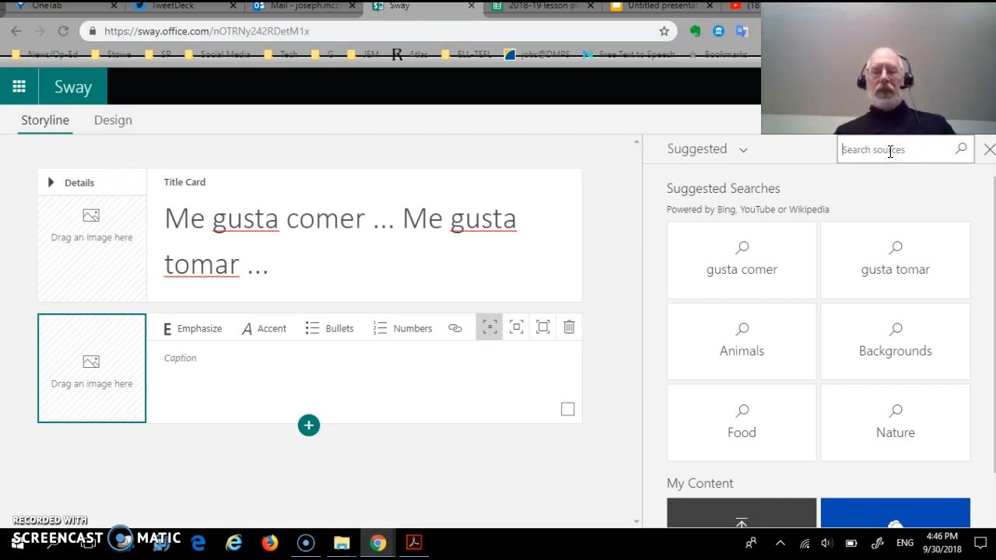
{"action": "type", "text": "manzana"}
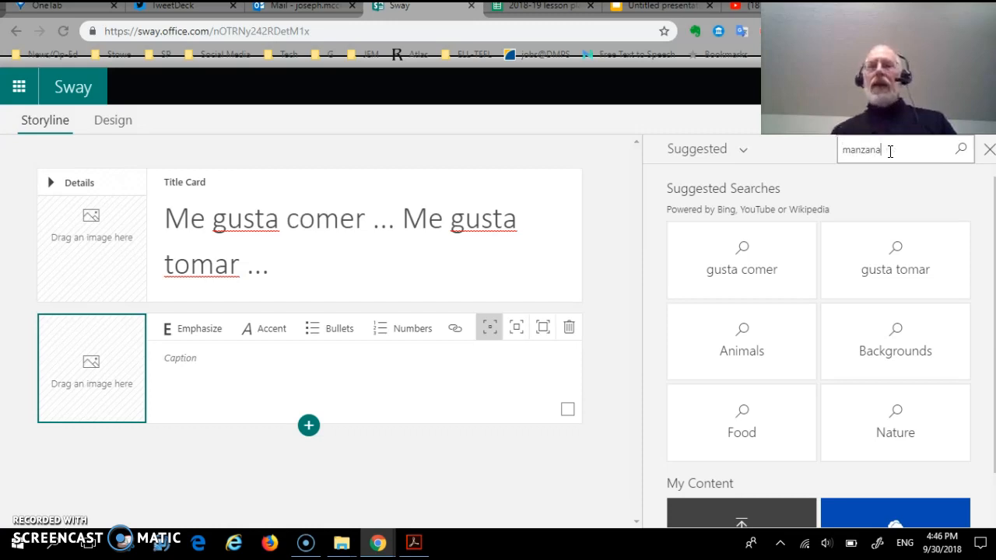
{"action": "key", "text": "Return"}
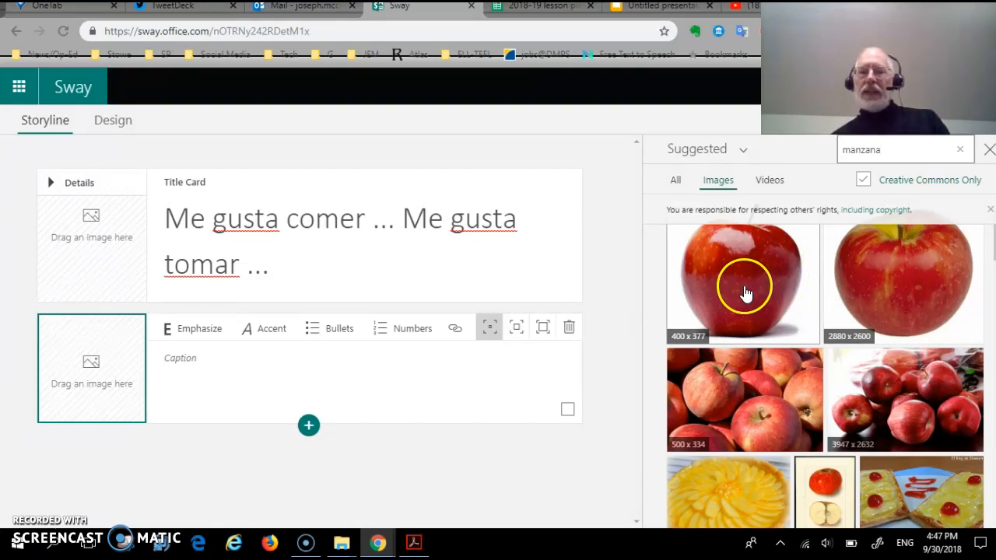
{"action": "left_click_drag", "start_coordinate": [745, 291], "coordinate": [116, 369]}
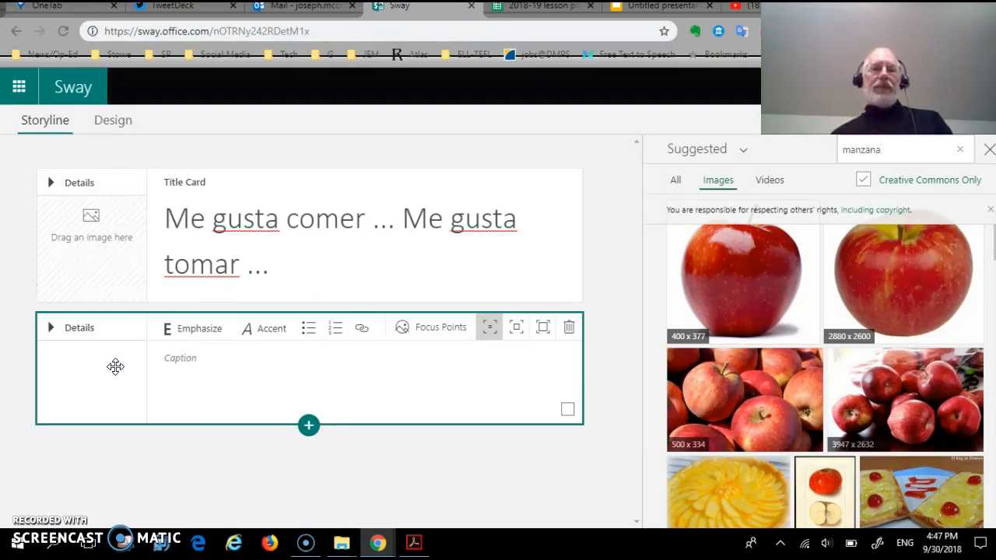
Step: Caption the apple image "Me gusta comer mazanas."
{"action": "left_click", "coordinate": [192, 362]}
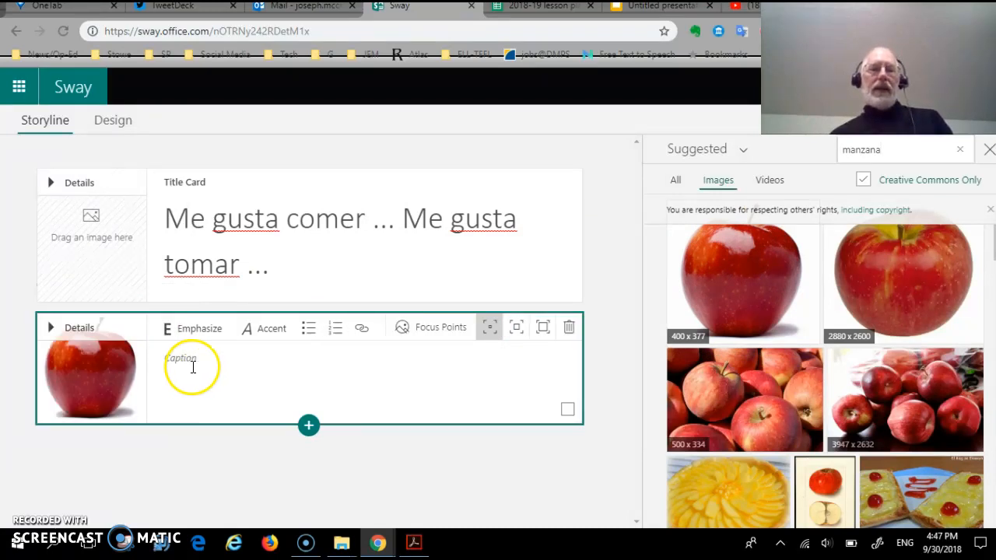
{"action": "left_click", "coordinate": [193, 359]}
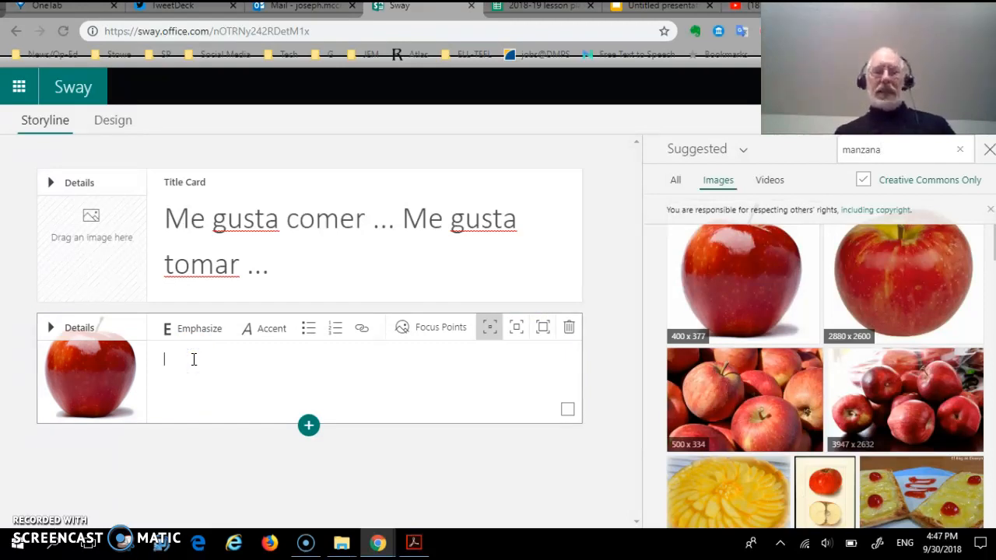
{"action": "type", "text": "Me gusta comer manazana"}
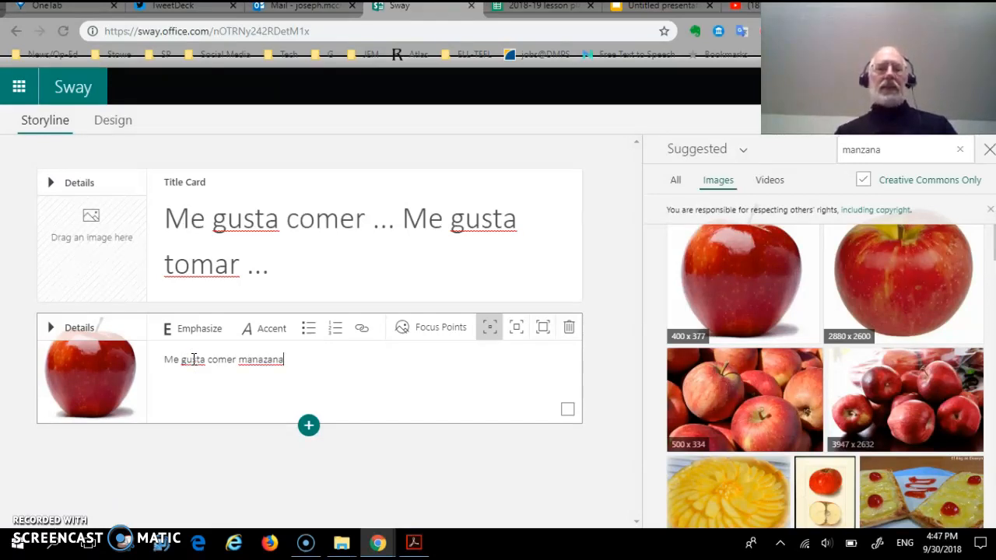
{"action": "key", "text": "BackSpace"}
{"action": "key", "text": "BackSpace"}
{"action": "key", "text": "BackSpace"}
{"action": "key", "text": "BackSpace"}
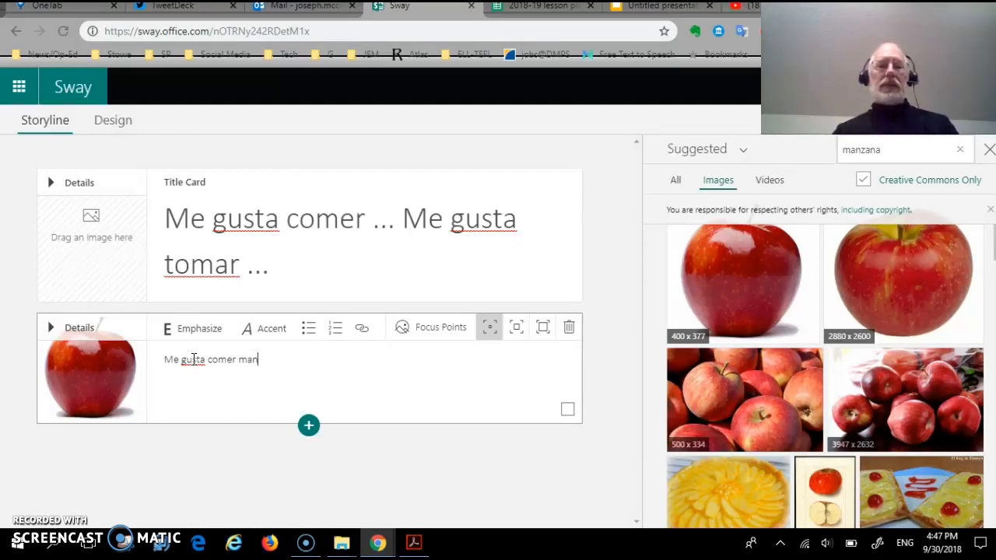
{"action": "type", "text": "as."}
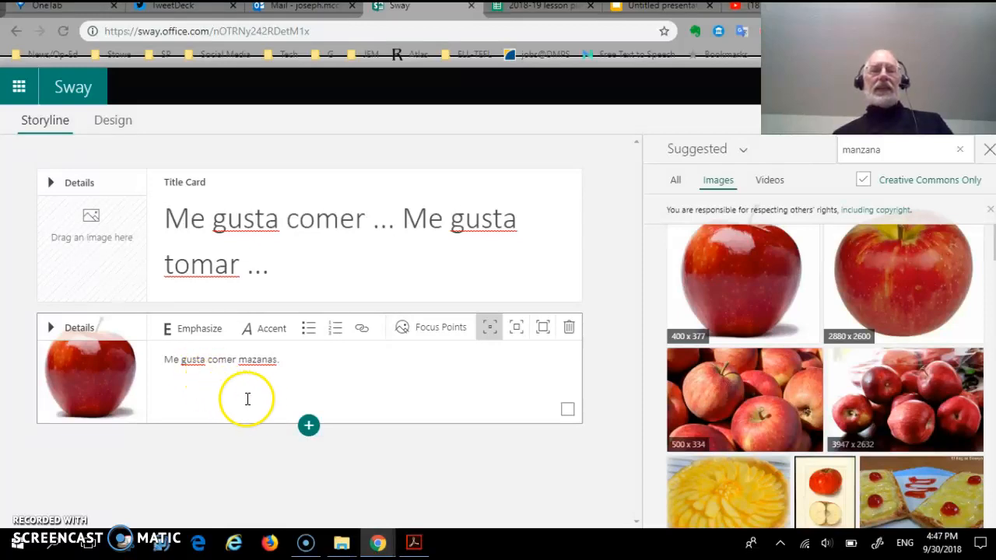
Step: Search the image sources for "uvas"
{"action": "left_click", "coordinate": [307, 425]}
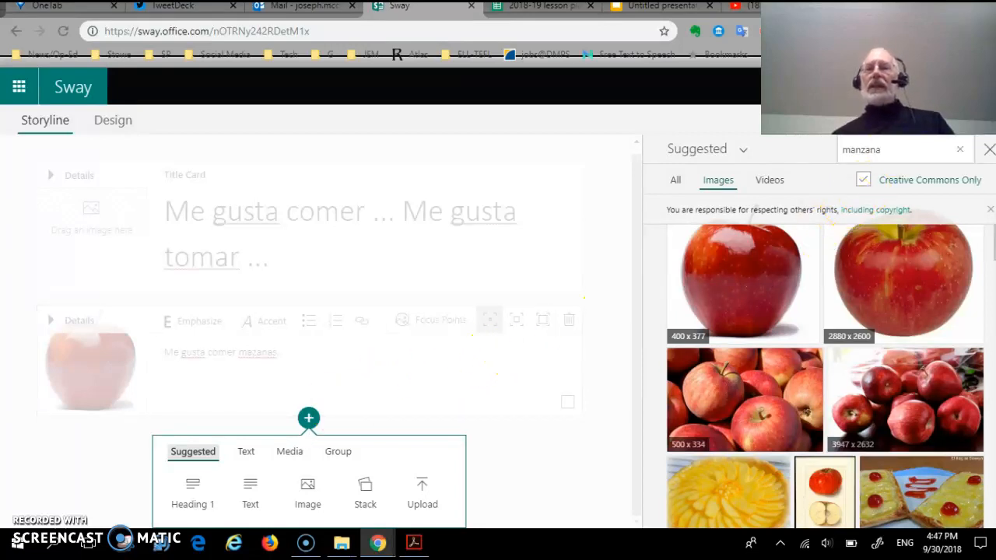
{"action": "left_click", "coordinate": [882, 150]}
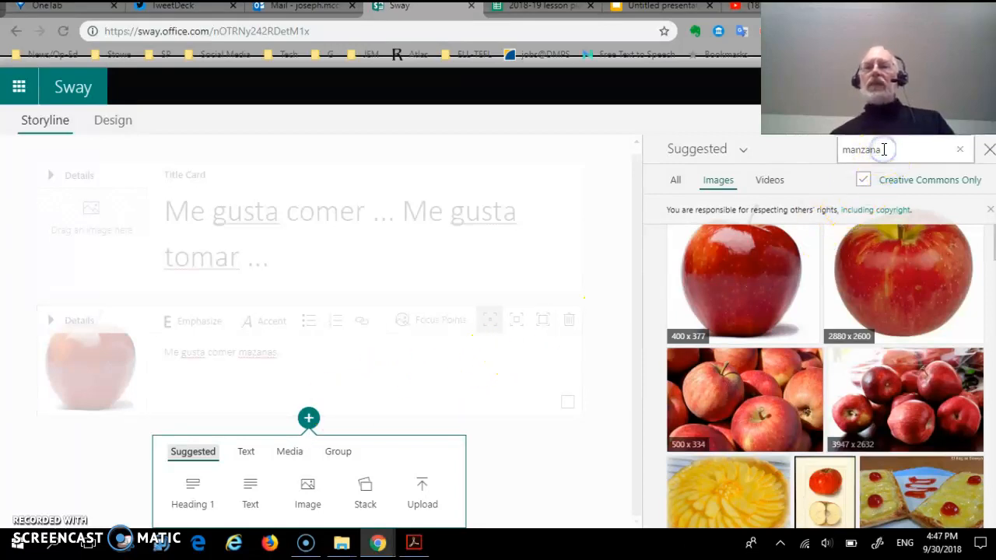
{"action": "double_click", "coordinate": [883, 149]}
{"action": "key", "text": "BackSpace"}
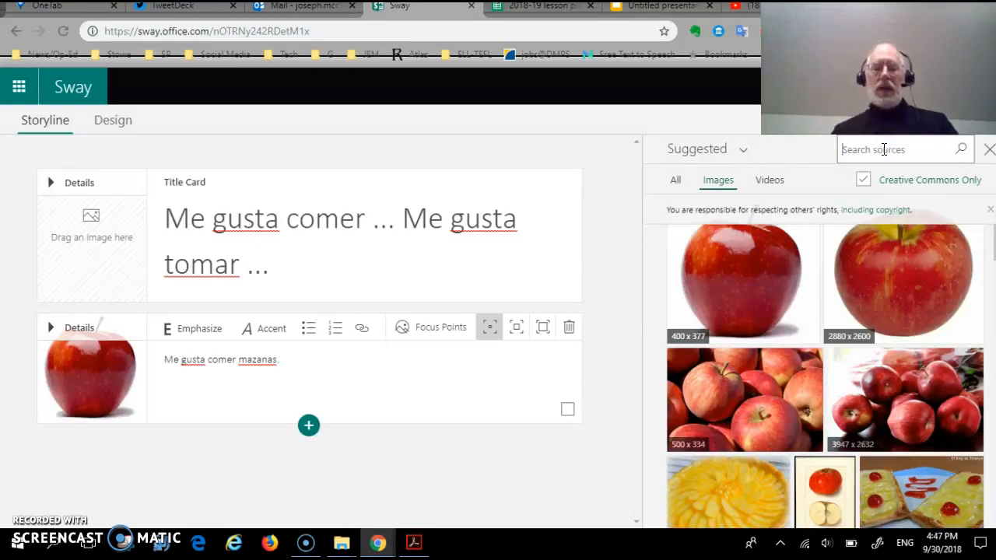
{"action": "type", "text": "u"}
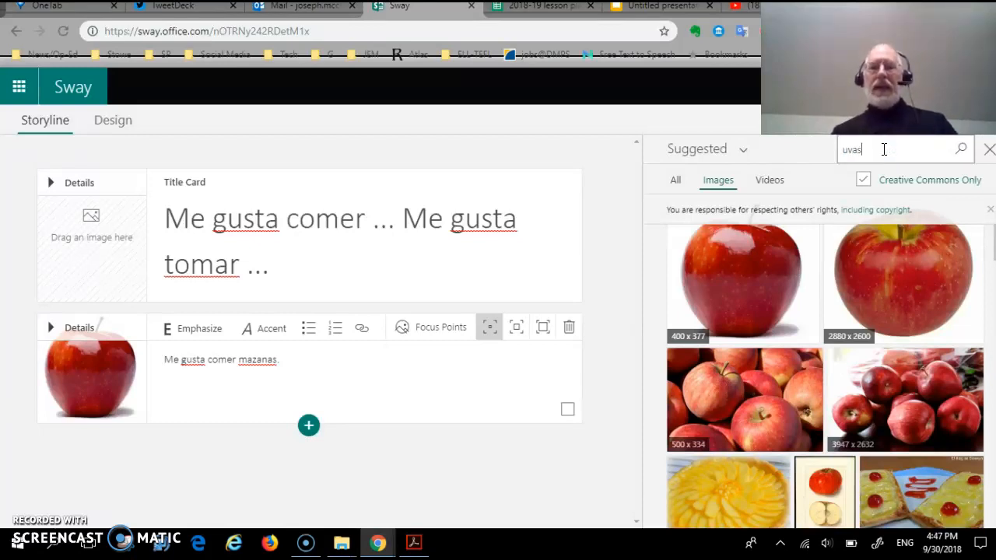
{"action": "type", "text": "vas"}
{"action": "key", "text": "Return"}
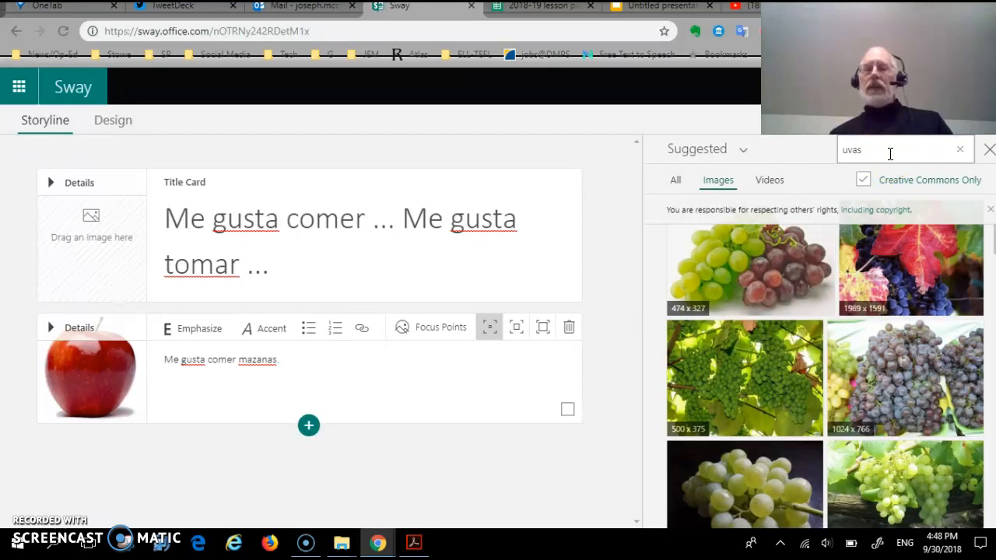
Step: Replace the image search term with "grapes" and run the search
{"action": "left_click", "coordinate": [961, 151]}
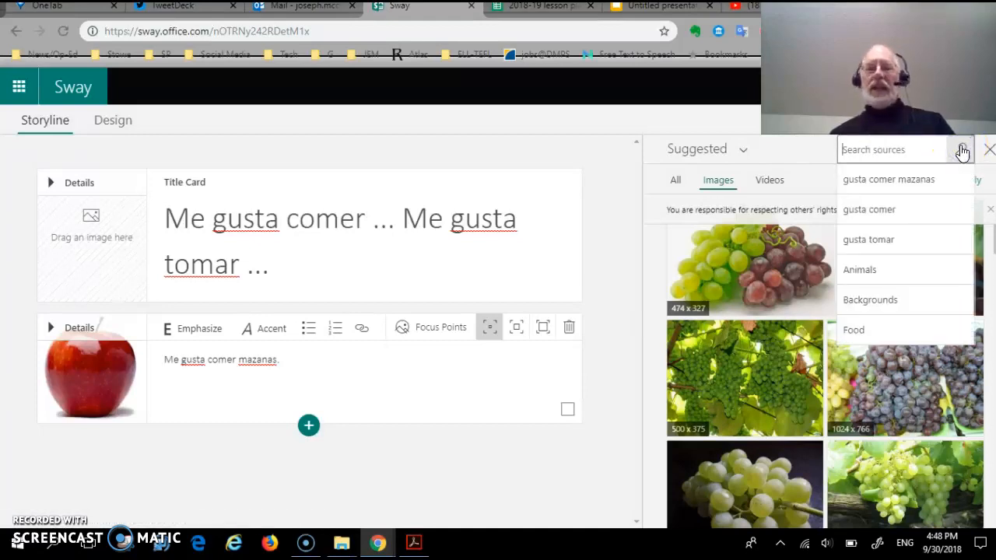
{"action": "type", "text": "grapes"}
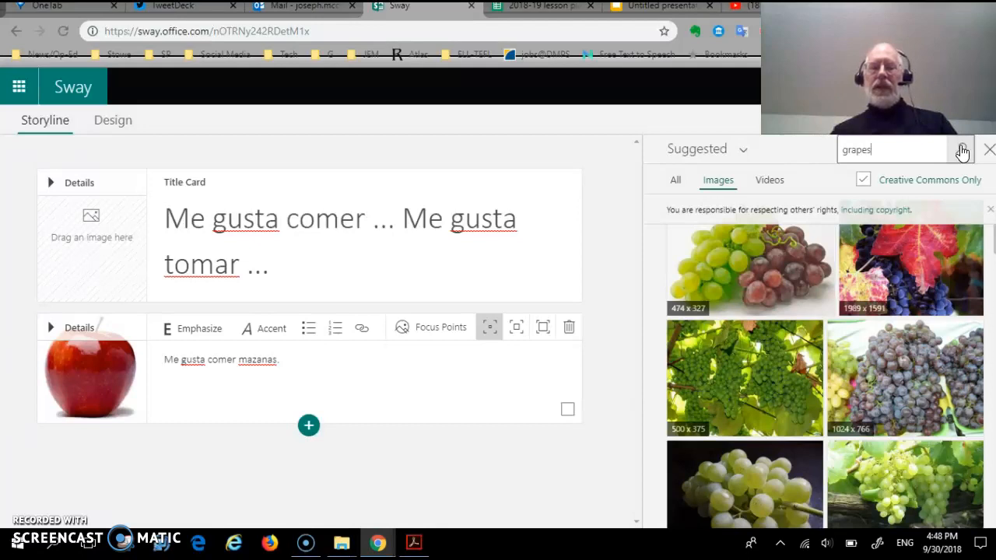
{"action": "key", "text": "Return"}
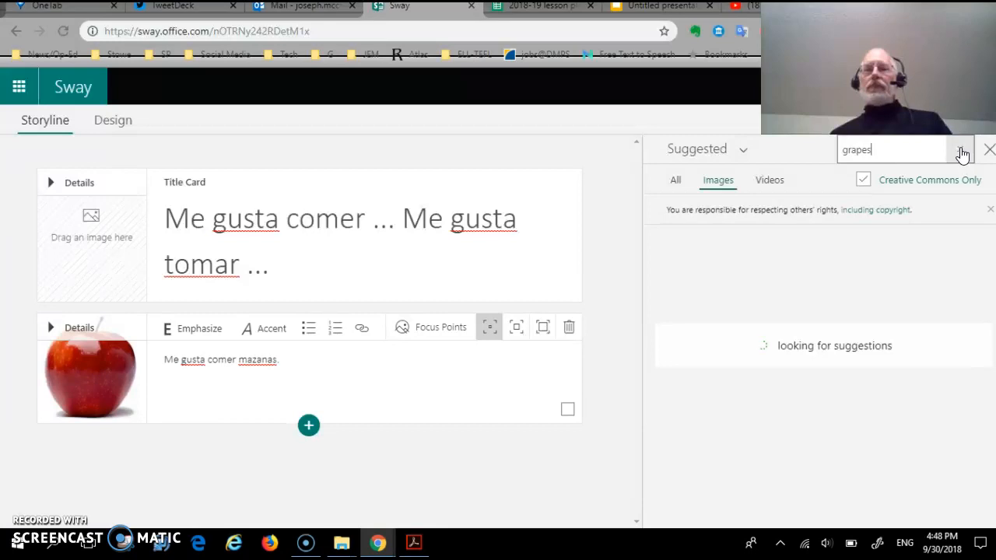
{"action": "left_click", "coordinate": [962, 153]}
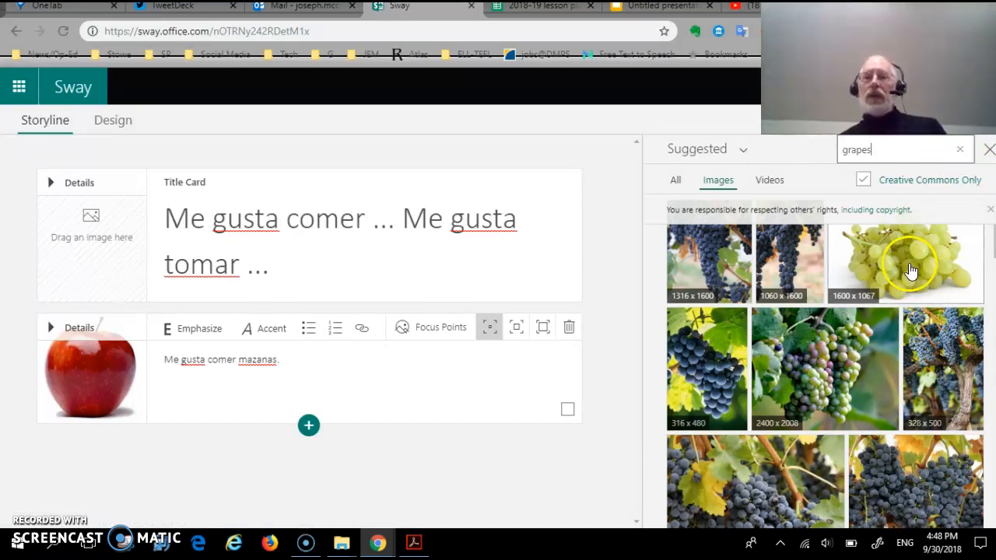
Step: Add an image card below the apple card, fill it with the 1600 x 1067 green grapes picture, and caption it "No me gusta comer uvas."
{"action": "left_click_drag", "start_coordinate": [689, 269], "coordinate": [323, 427]}
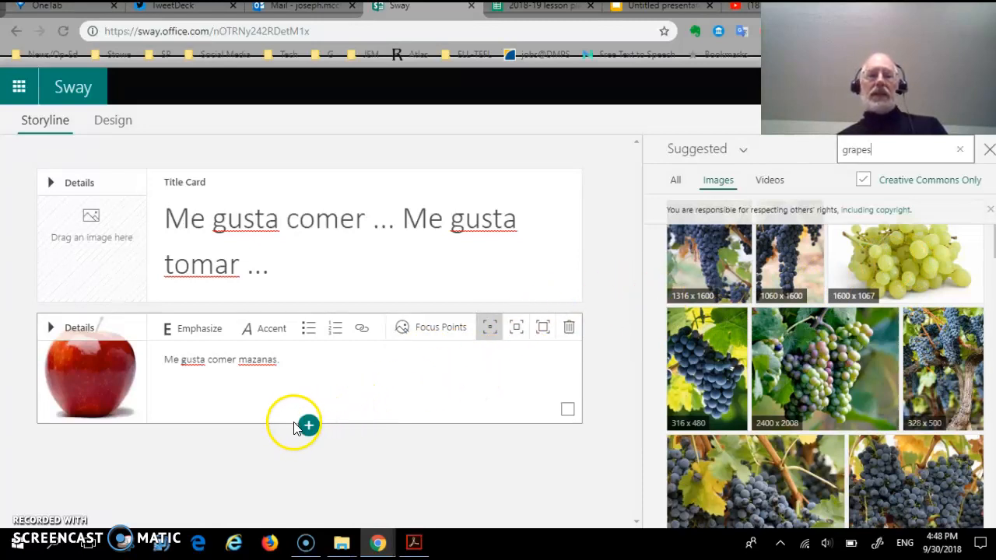
{"action": "left_click", "coordinate": [307, 427]}
{"action": "left_click", "coordinate": [306, 490]}
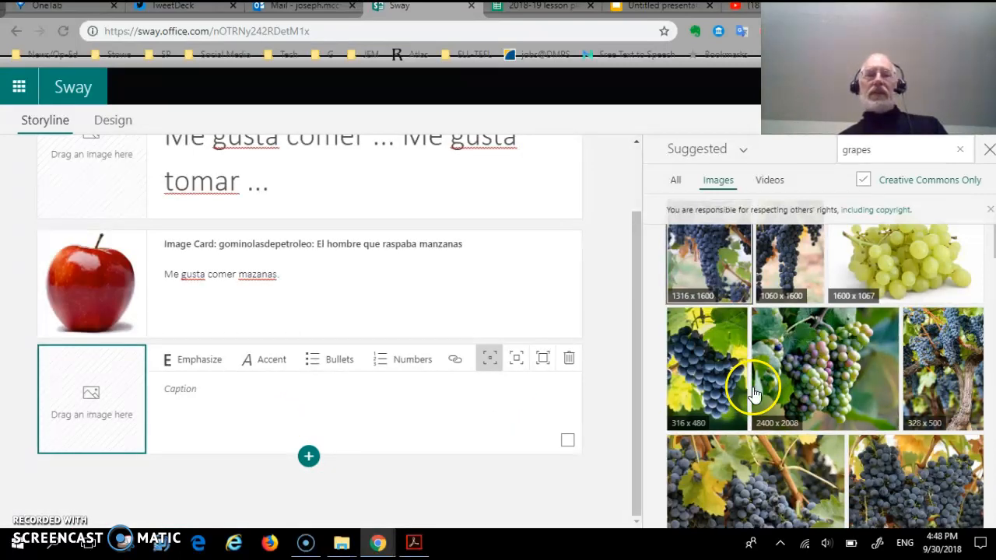
{"action": "left_click_drag", "start_coordinate": [909, 255], "coordinate": [128, 398]}
{"action": "left_click", "coordinate": [195, 389]}
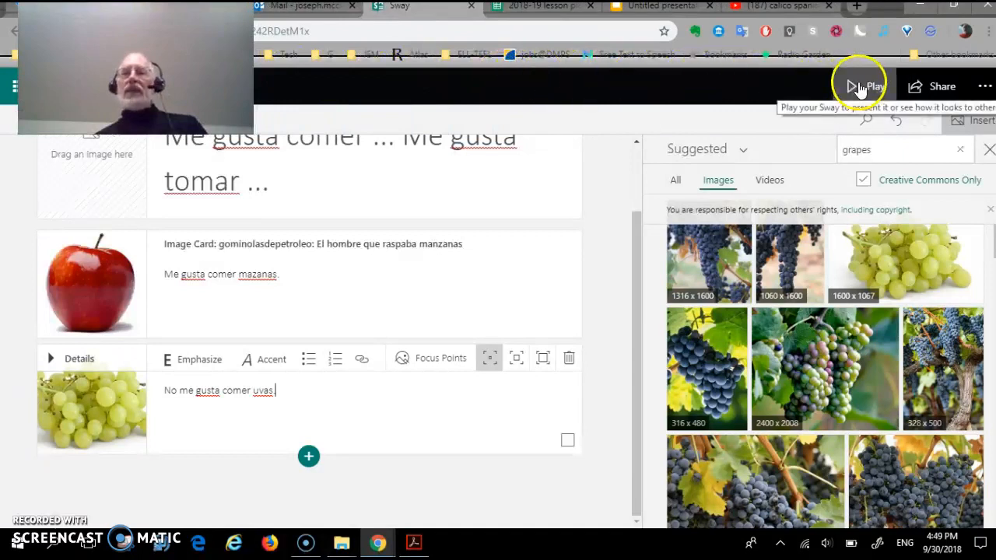
Step: Play the Sway and change its layout to the third, slide-style option
{"action": "left_click", "coordinate": [844, 103]}
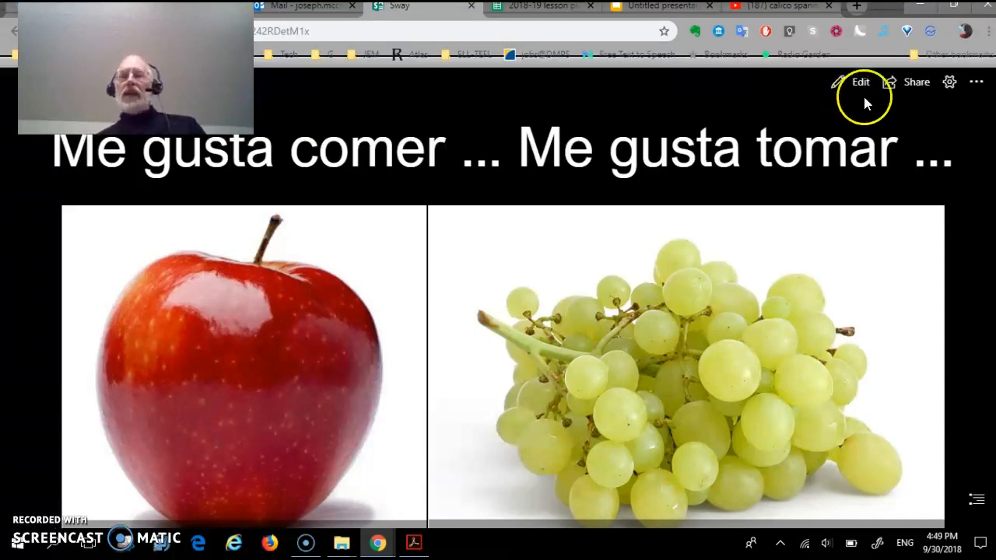
{"action": "left_click", "coordinate": [950, 84]}
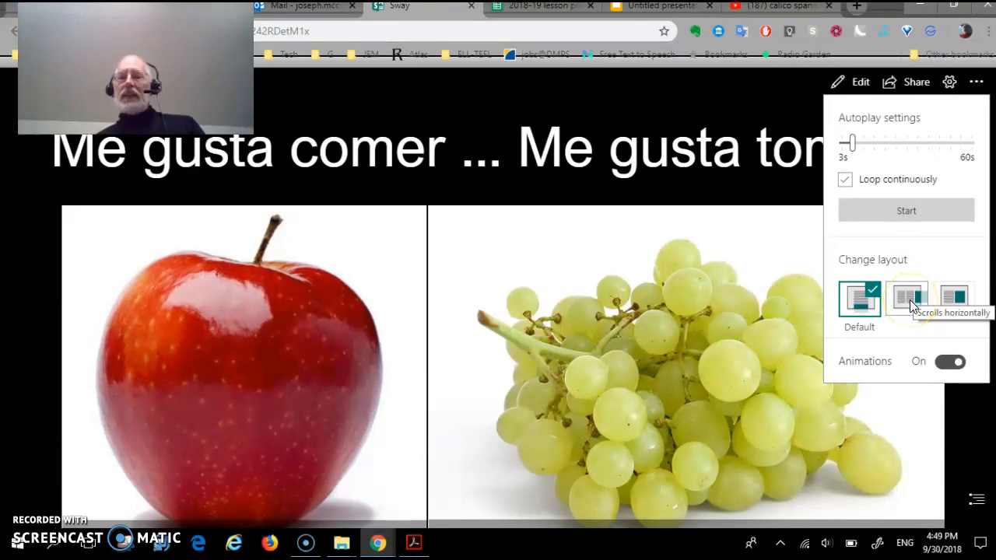
{"action": "left_click", "coordinate": [951, 297]}
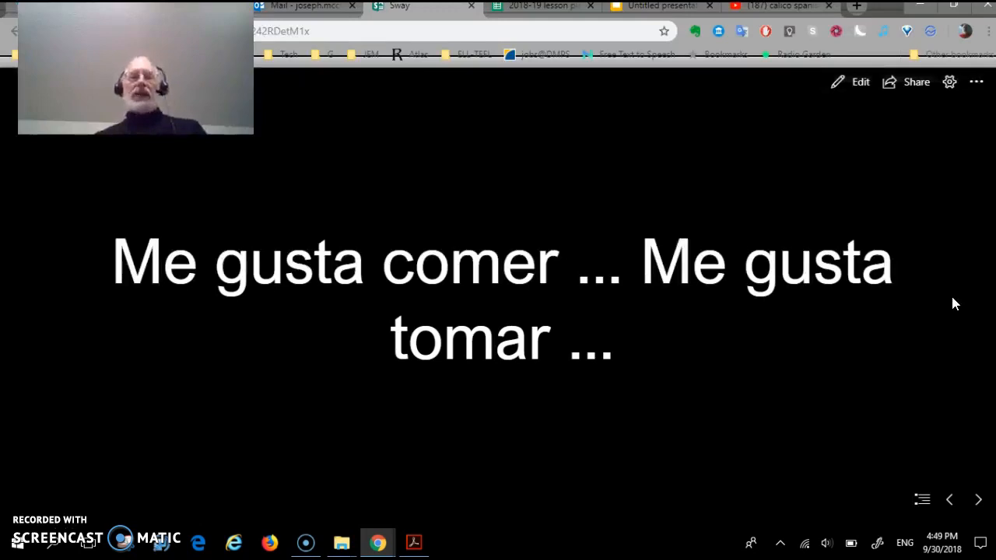
Step: Advance the playing Sway through the apple and grapes slides and return to the storyline editor
{"action": "key", "text": "Right"}
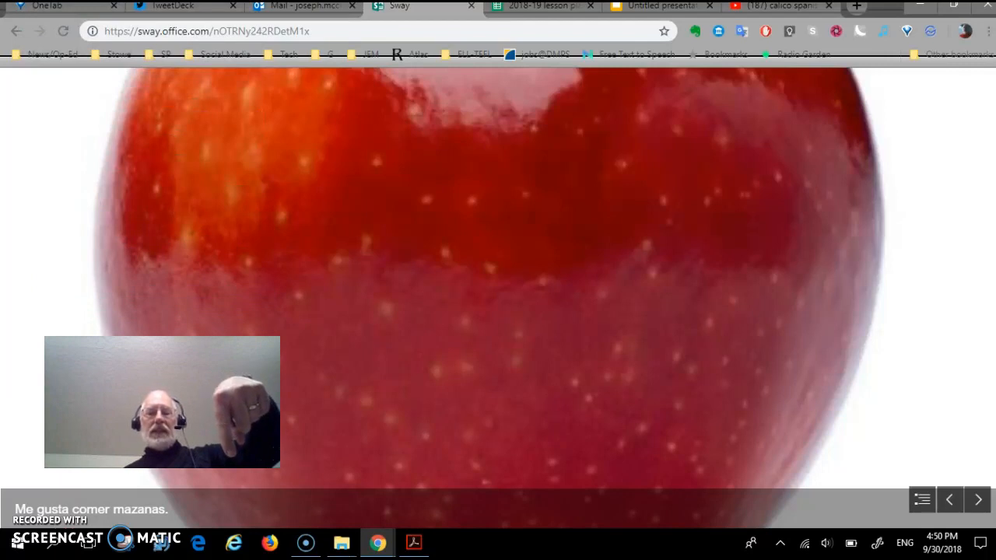
{"action": "key", "text": "Right"}
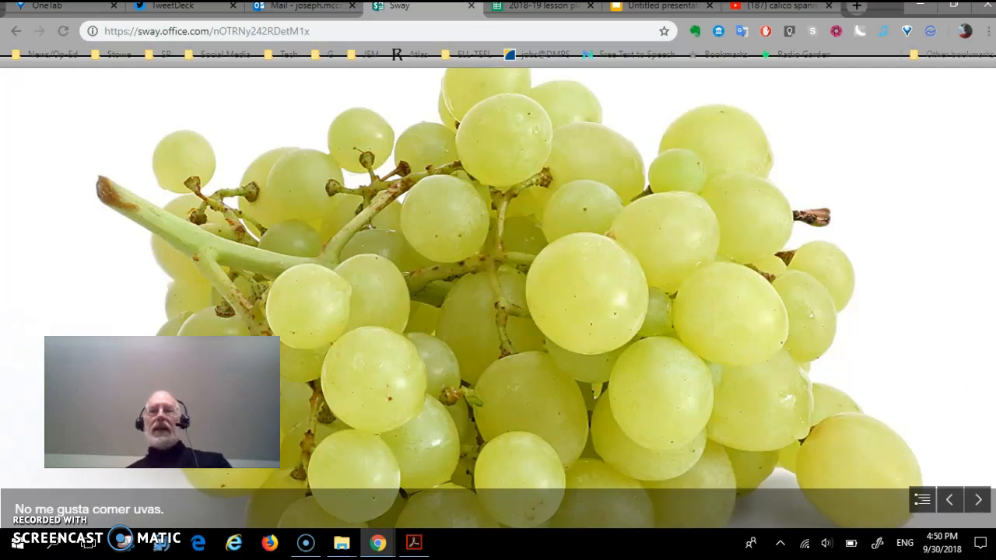
{"action": "key", "text": "Escape"}
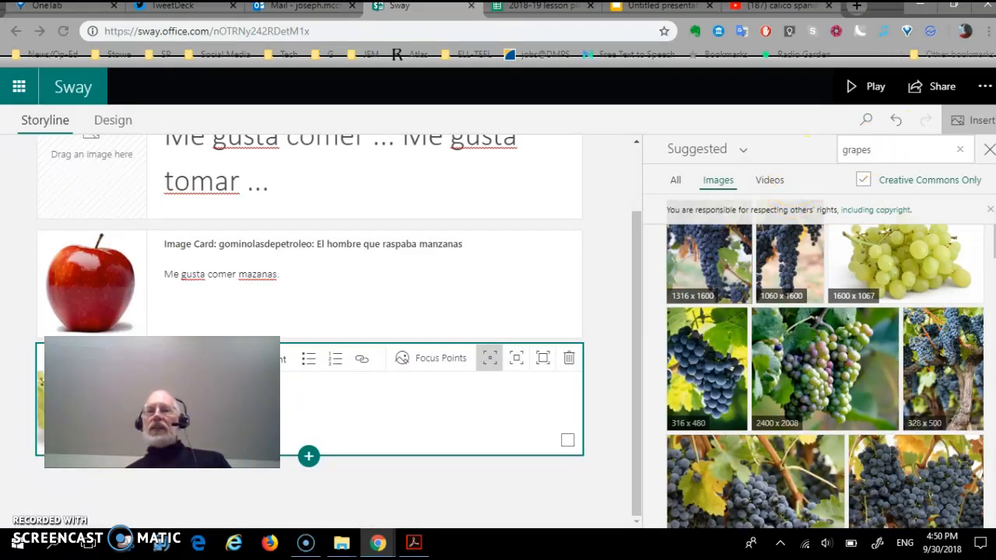
Step: Look over the Sway's additional options, play the Sway once more, and return to editing
{"action": "left_click", "coordinate": [985, 87]}
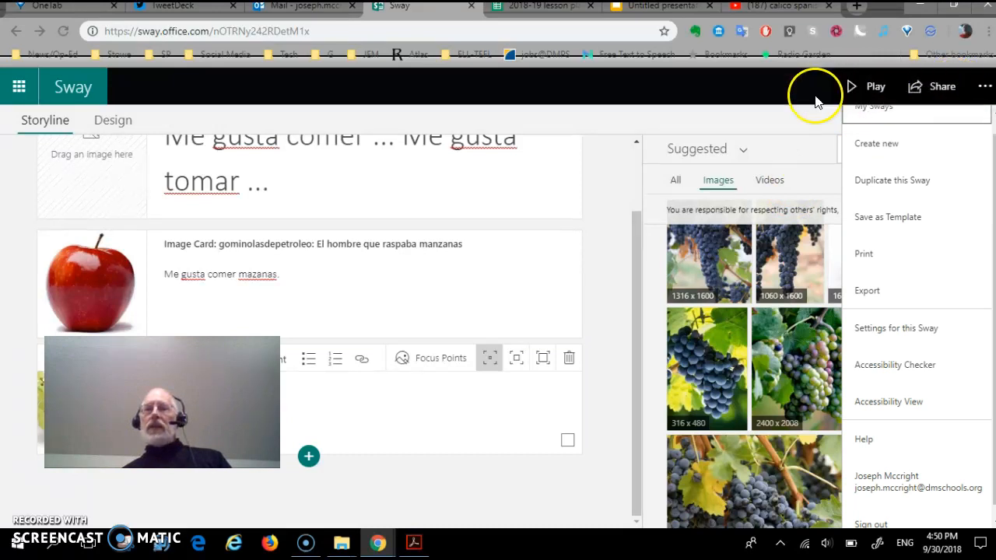
{"action": "left_click", "coordinate": [689, 126]}
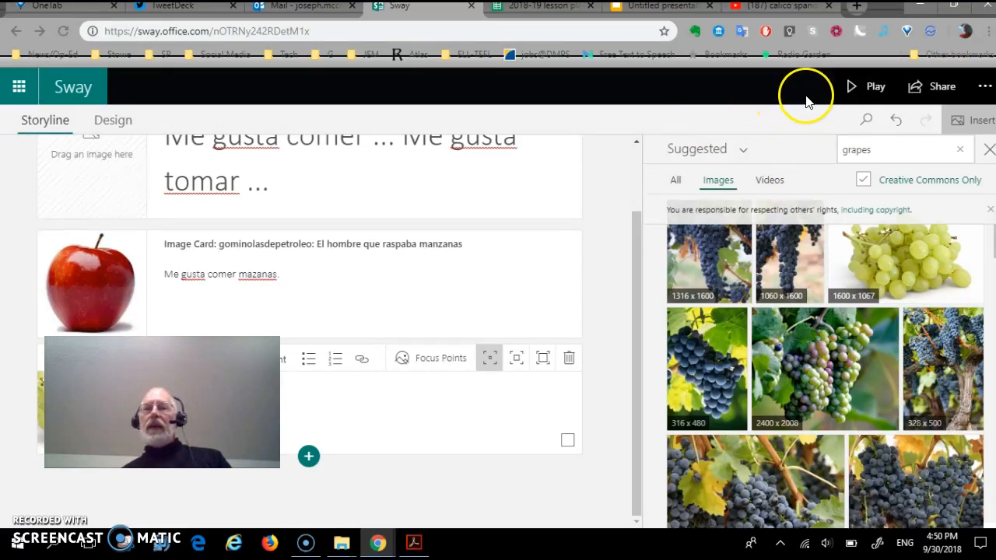
{"action": "left_click", "coordinate": [850, 98]}
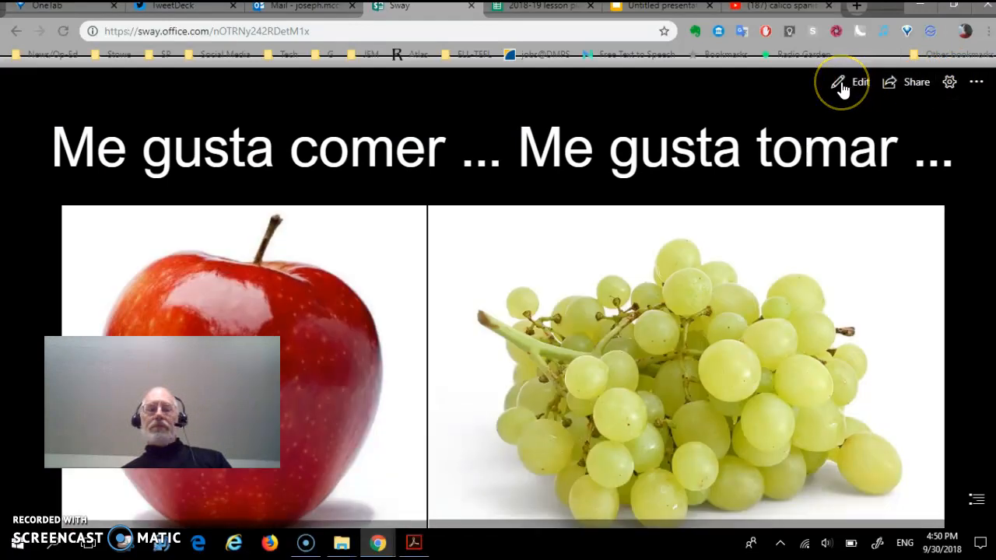
{"action": "left_click", "coordinate": [841, 88]}
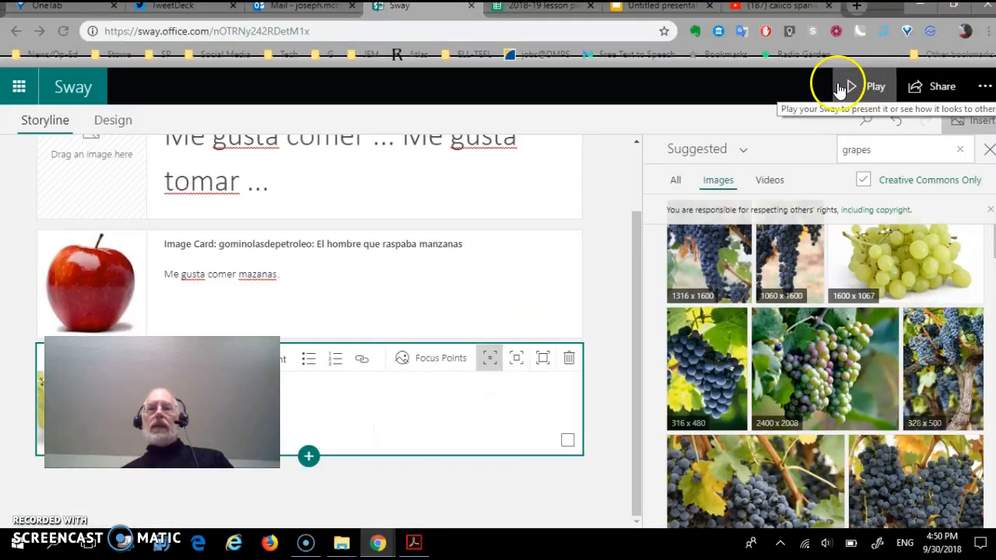
Step: Preview the Sway's design and dismiss the tip about colors, textures and fonts
{"action": "left_click", "coordinate": [112, 122]}
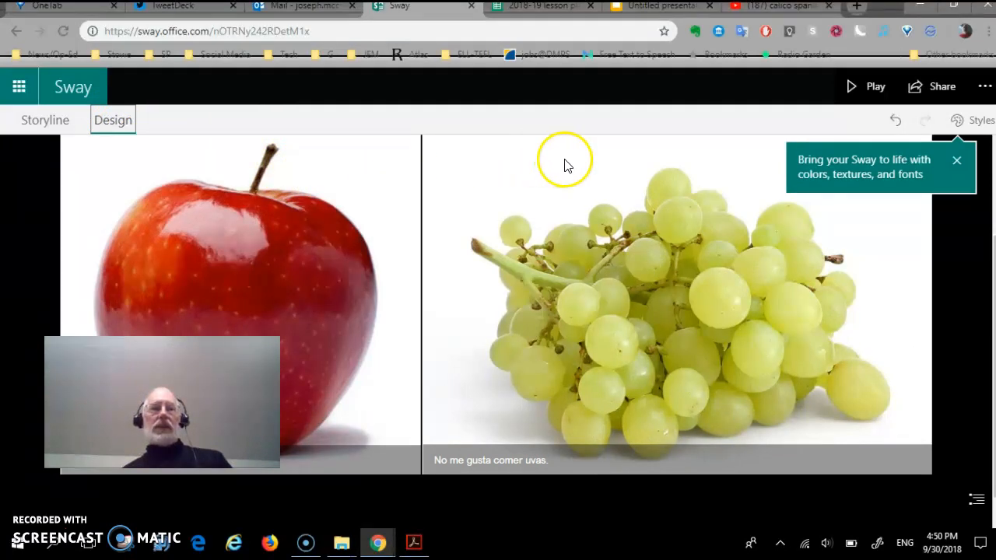
{"action": "left_click", "coordinate": [957, 161]}
{"action": "left_click", "coordinate": [973, 128]}
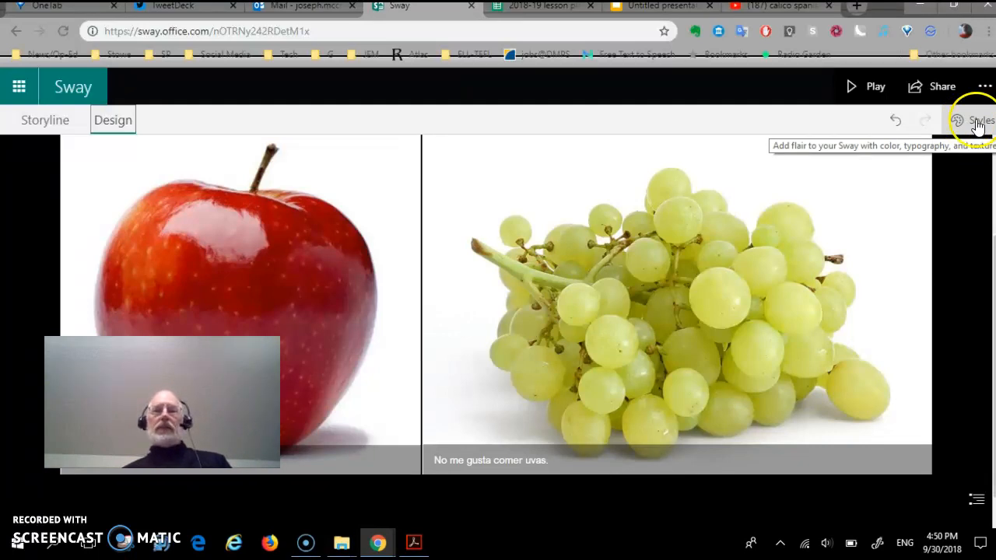
Step: Share the Sway with specific people or groups, inviting a person found by last name to view it
{"action": "left_click", "coordinate": [931, 91]}
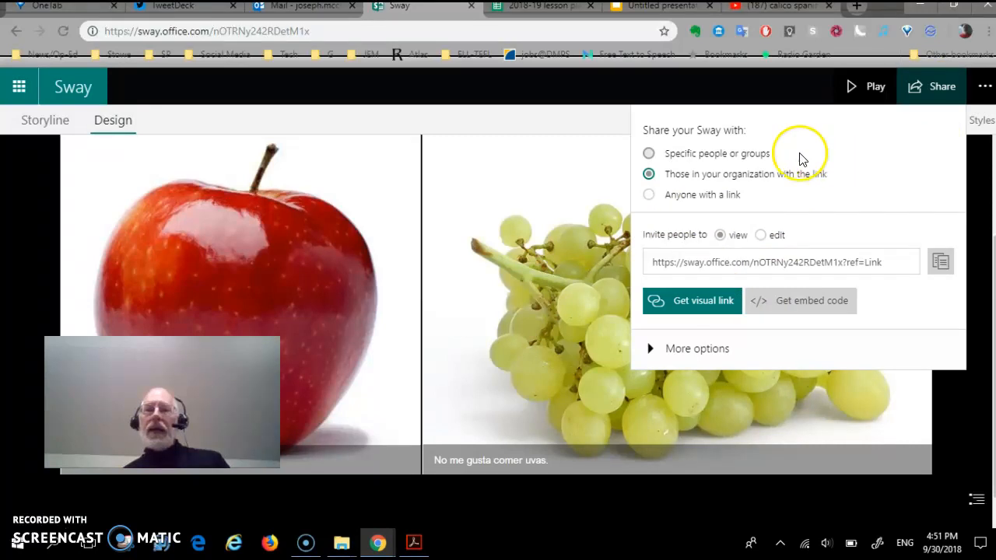
{"action": "left_click", "coordinate": [649, 155]}
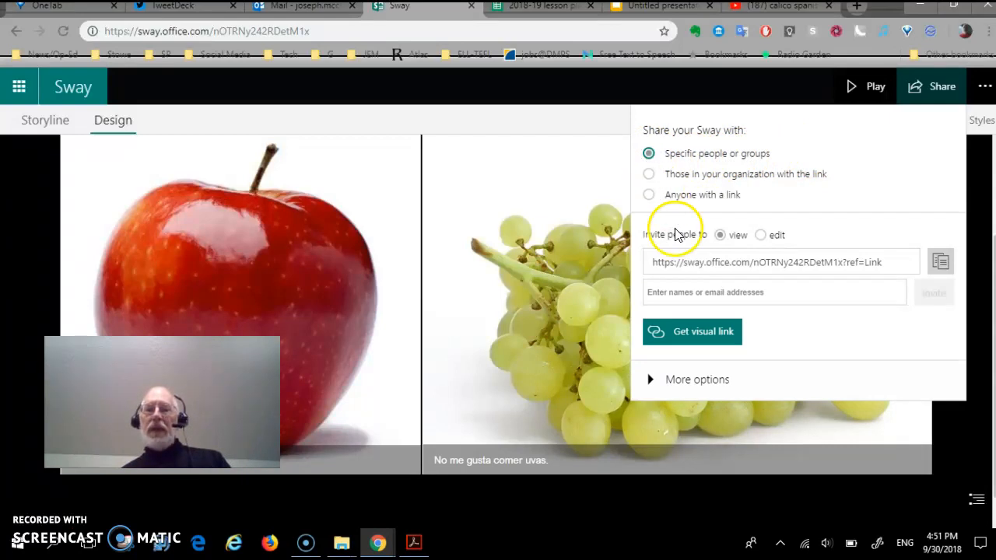
{"action": "left_click", "coordinate": [687, 290]}
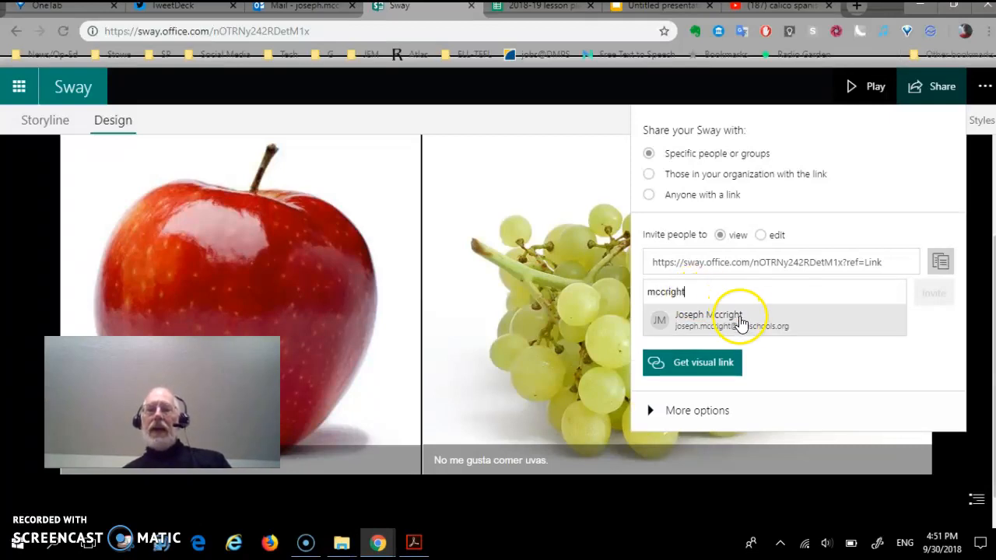
{"action": "left_click", "coordinate": [749, 324]}
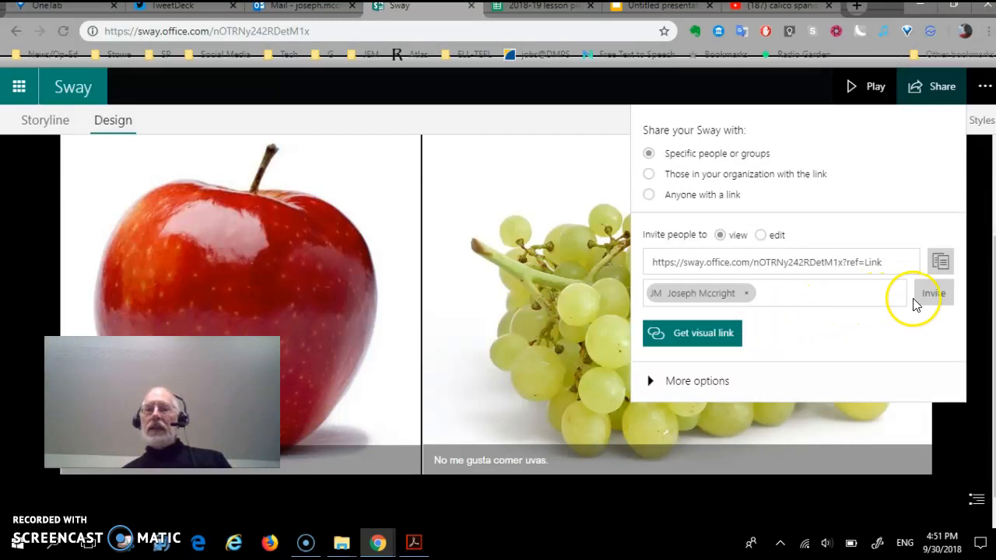
{"action": "left_click", "coordinate": [933, 295]}
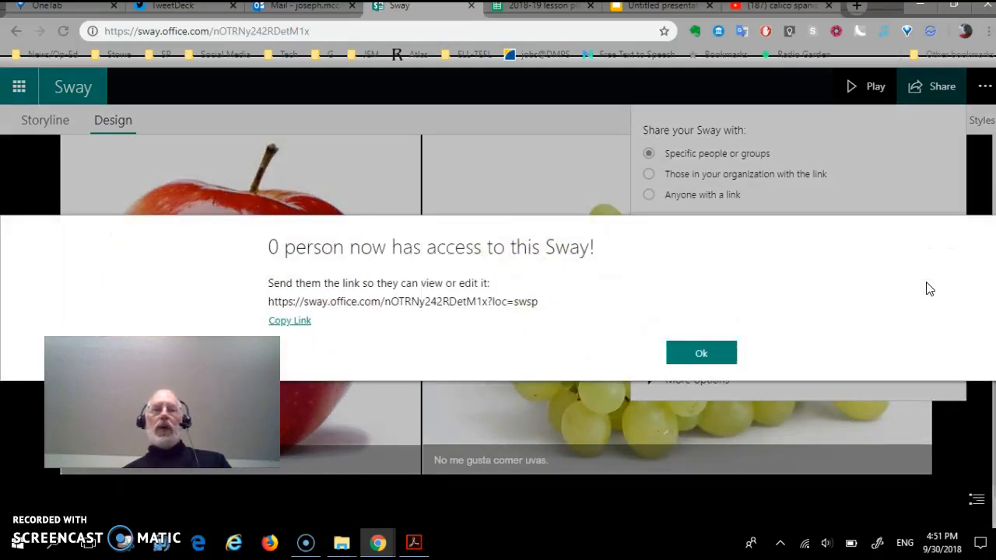
{"action": "left_click", "coordinate": [711, 355]}
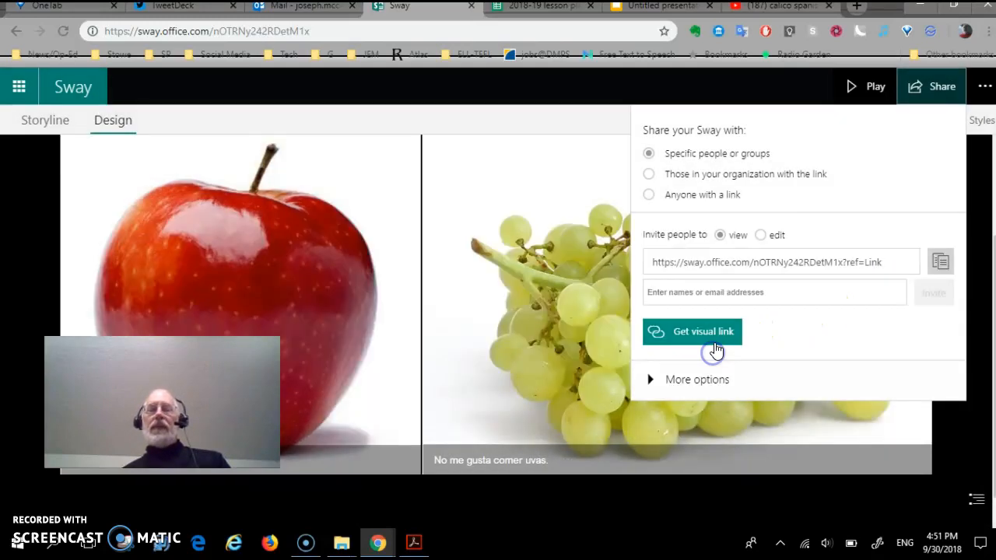